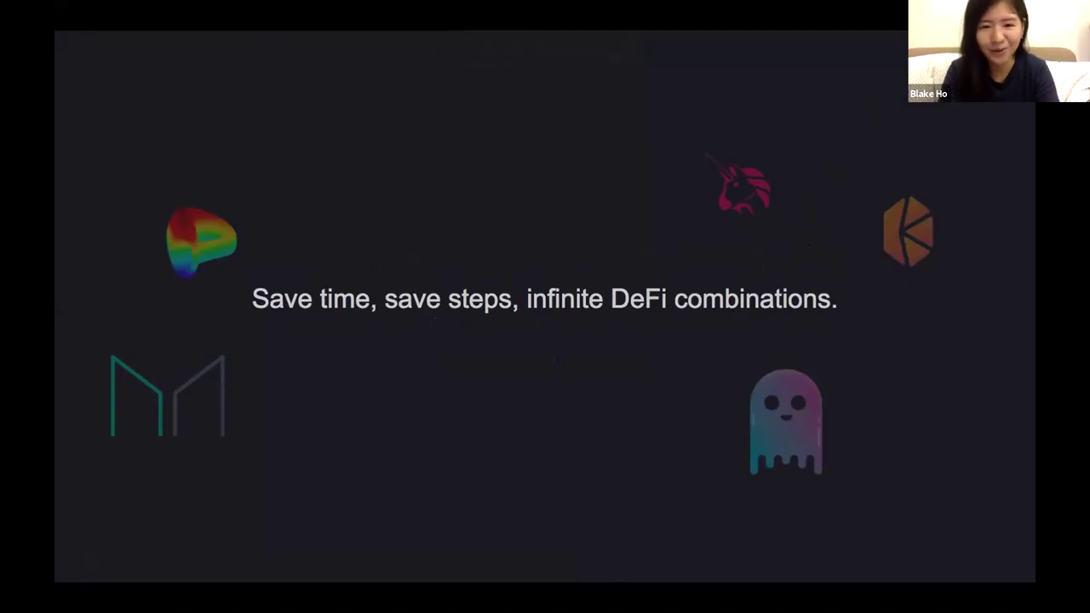
# - Advance the presentation past the team slide to the use cases slide
pyautogui.press('Right')
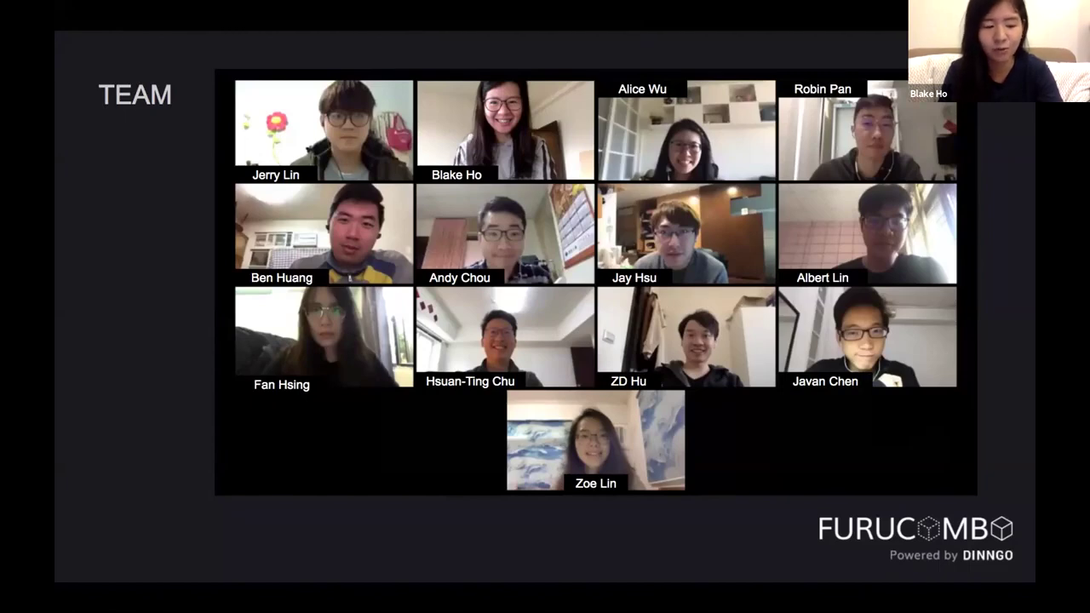
pyautogui.press('Right')
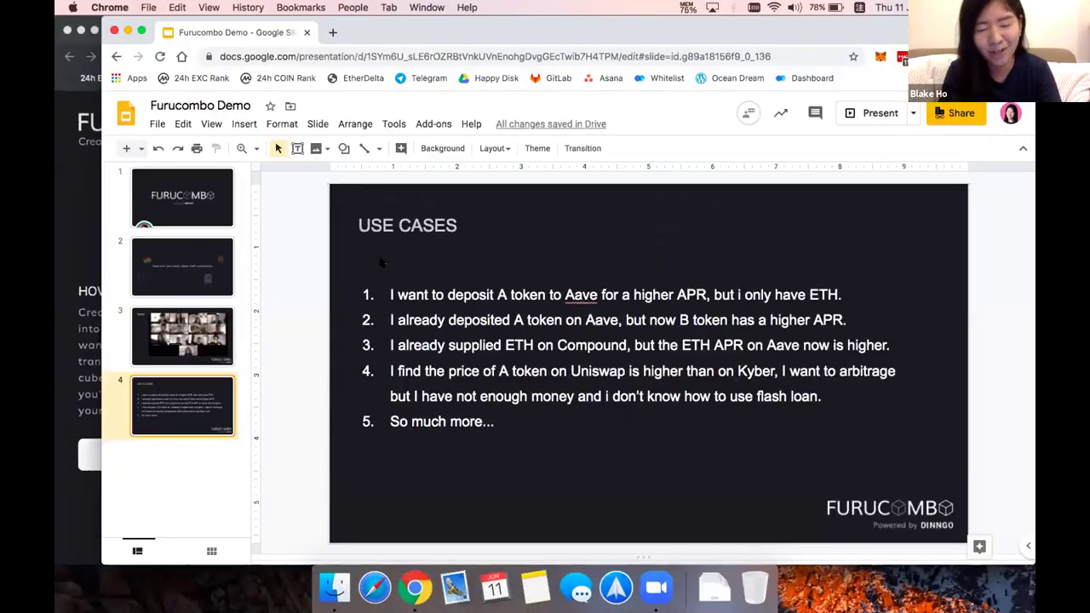
# - Switch to the Furucombo site, start the combo builder and set the initial funds to 0.2 ETH
pyautogui.click(80, 253)
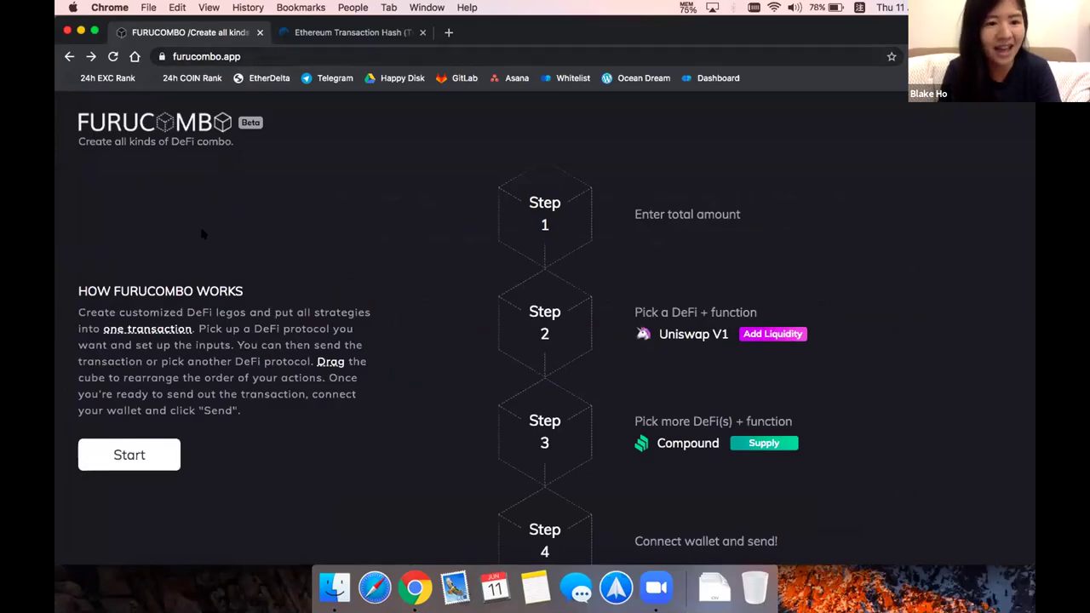
pyautogui.scroll(-1, 519, 259)
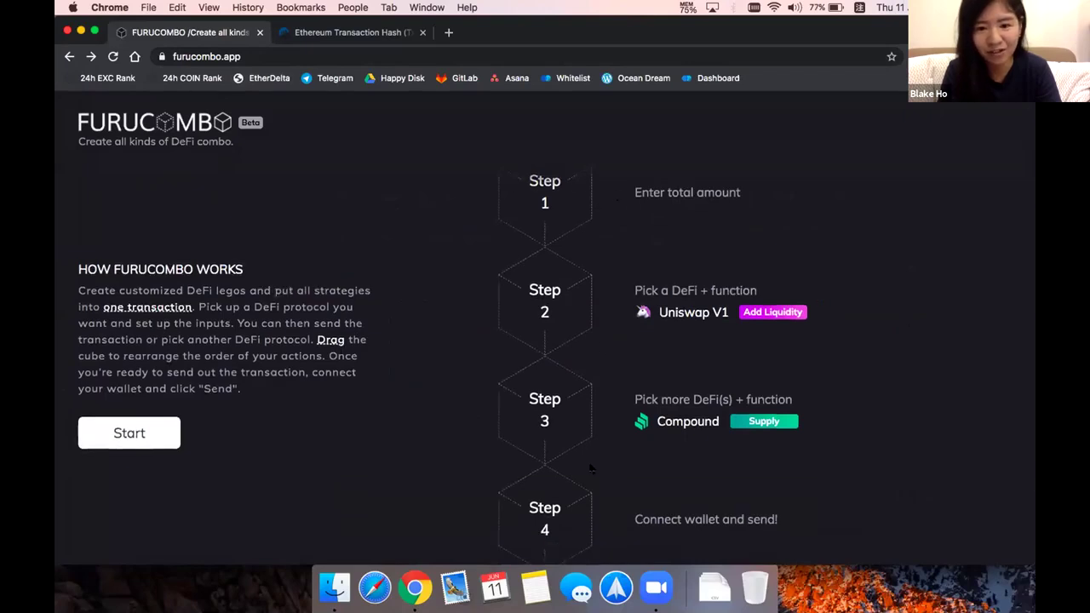
pyautogui.scroll(-1, 485, 494)
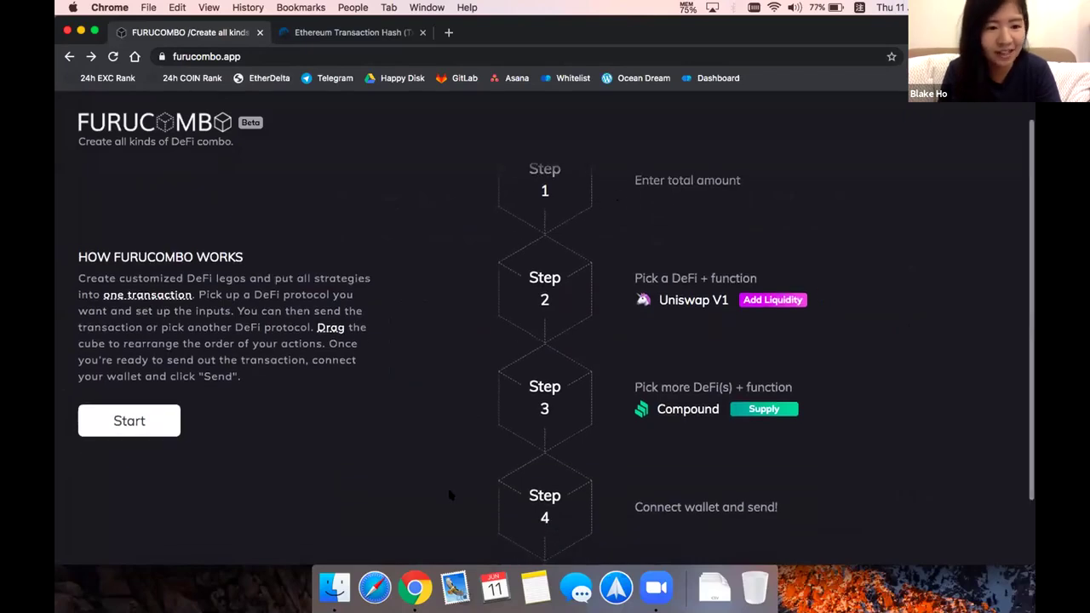
pyautogui.click(146, 431)
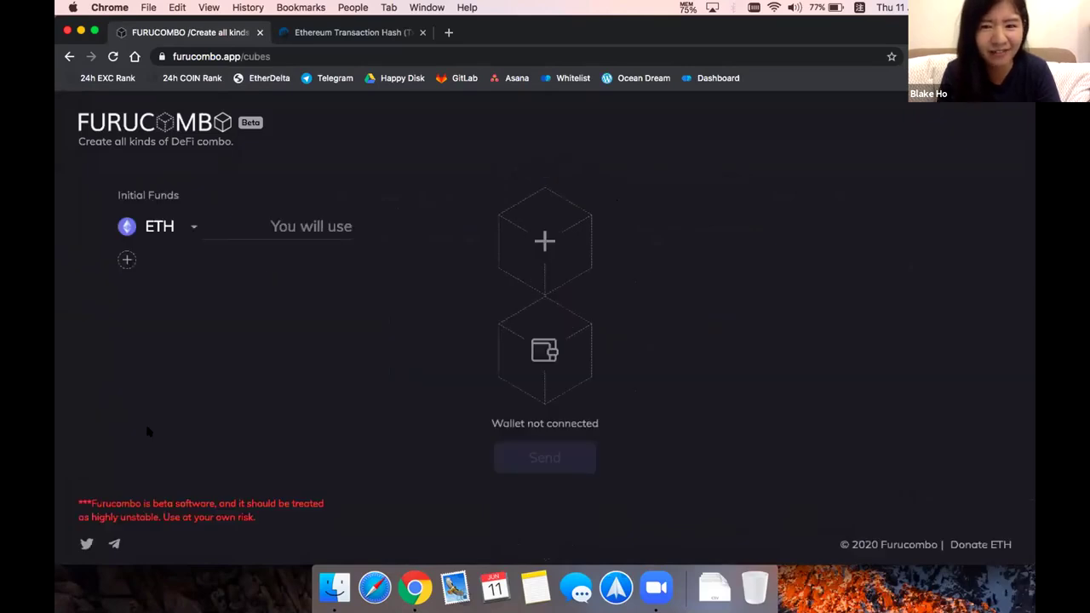
pyautogui.click(306, 223)
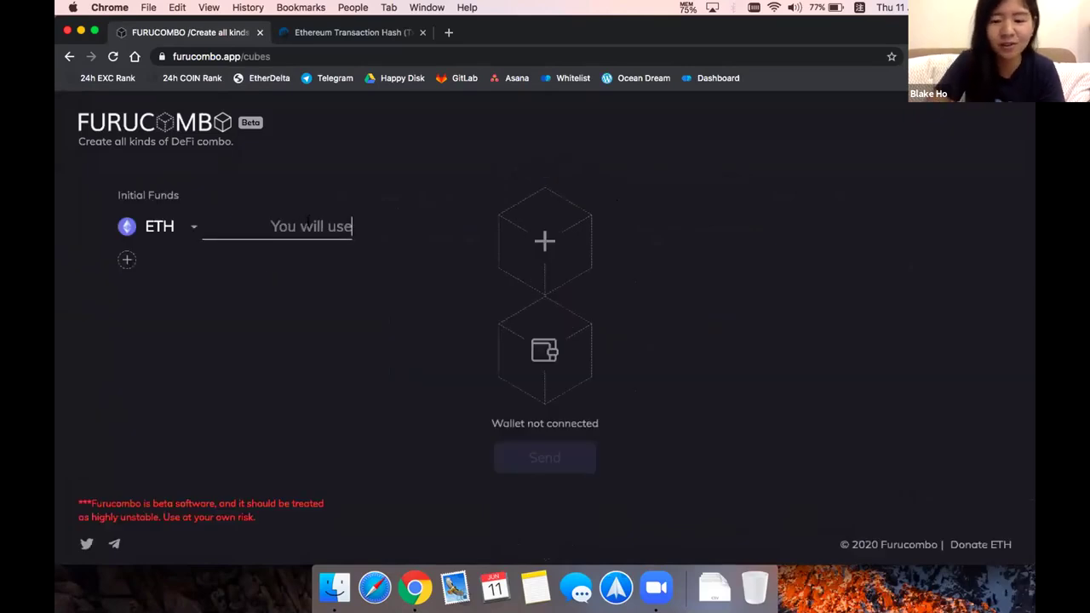
pyautogui.write('0.2')
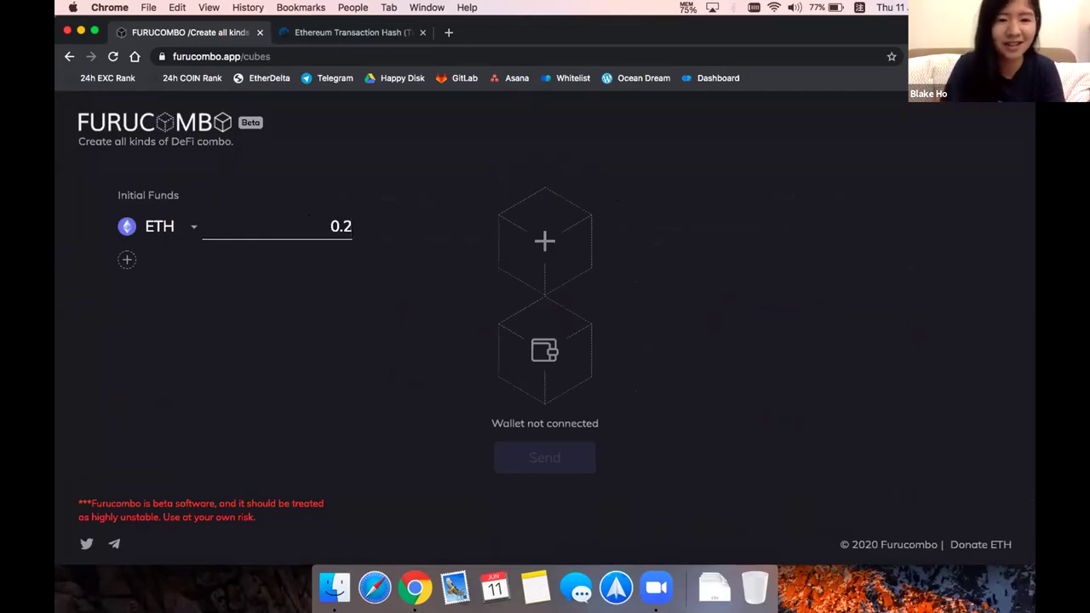
pyautogui.click(352, 259)
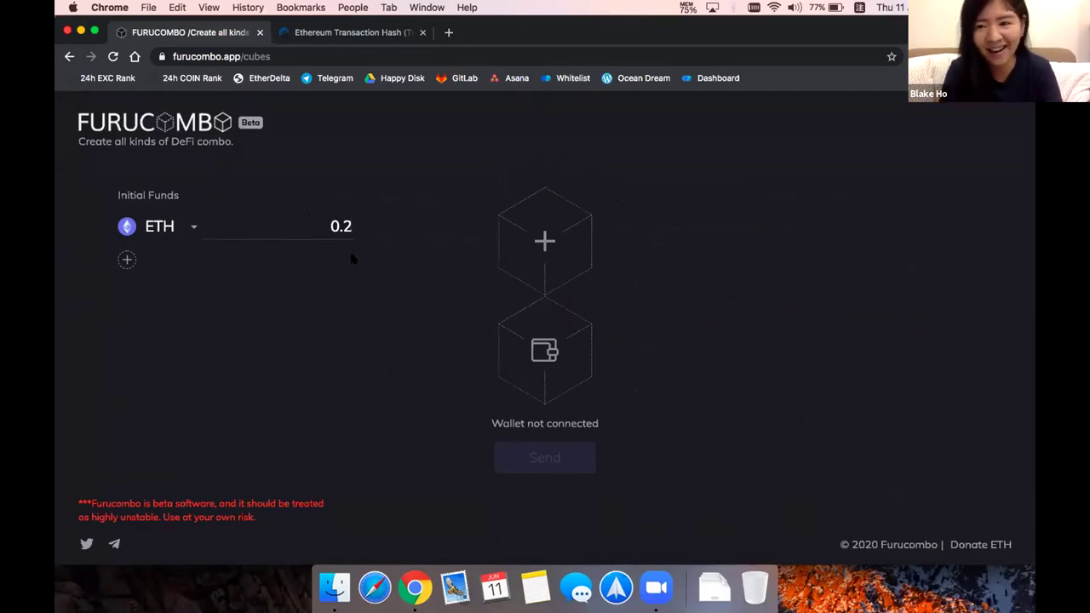
# - Add a Uniswap V1 Swap Token cube that swaps 0.2 ETH to TUSD
pyautogui.click(573, 239)
pyautogui.click(691, 242)
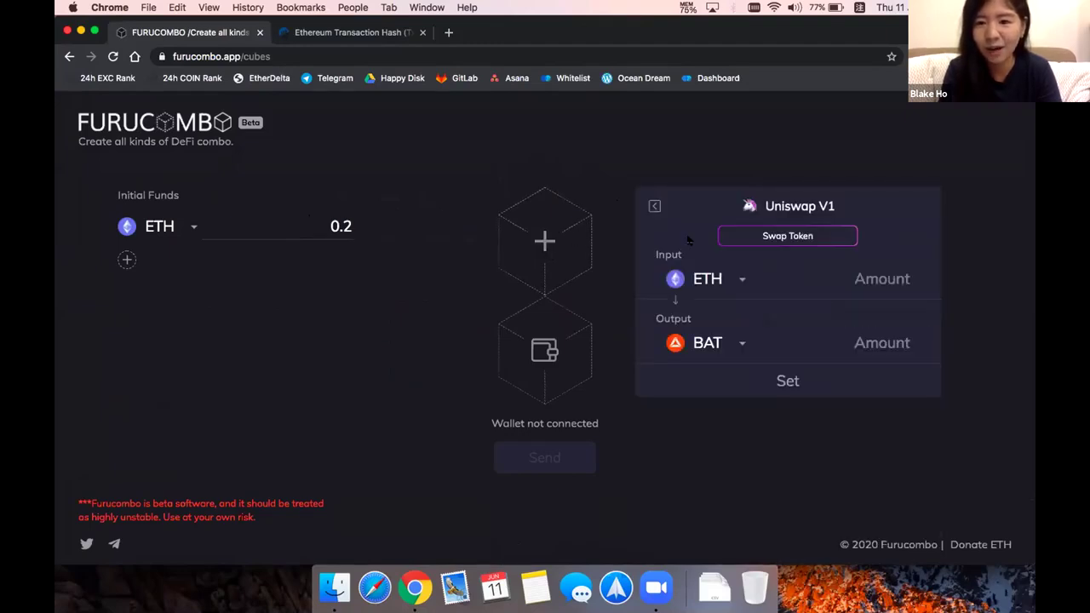
pyautogui.click(833, 281)
pyautogui.write('0.2')
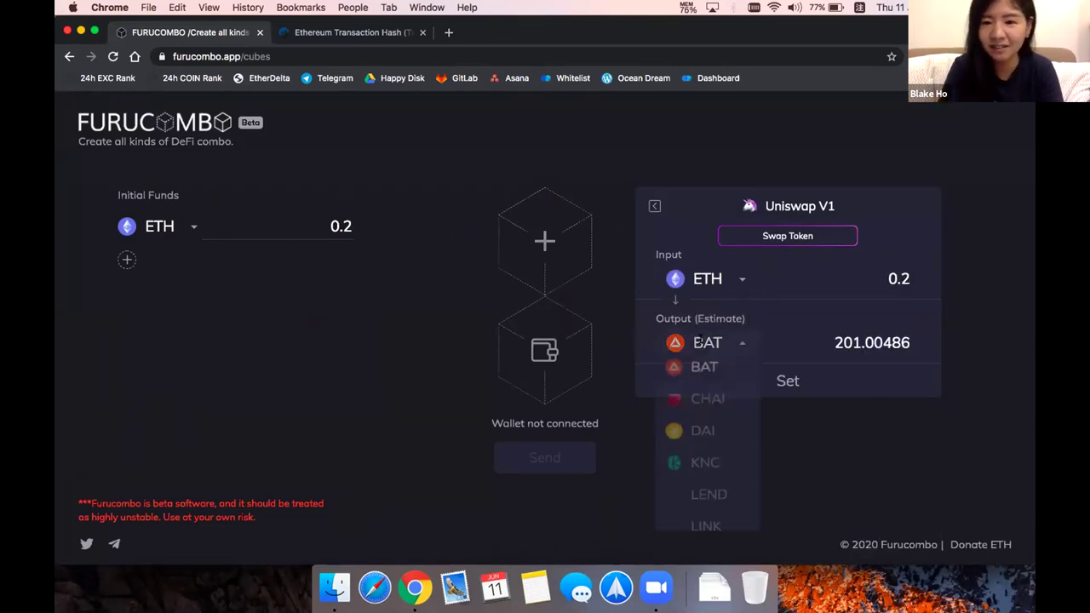
pyautogui.click(719, 343)
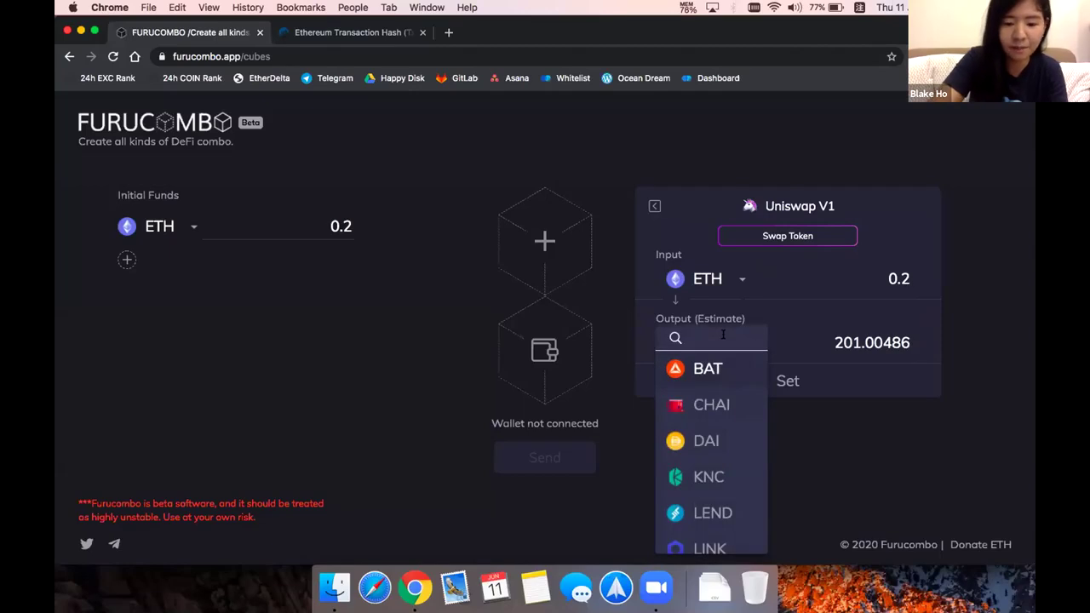
pyautogui.write('tusd')
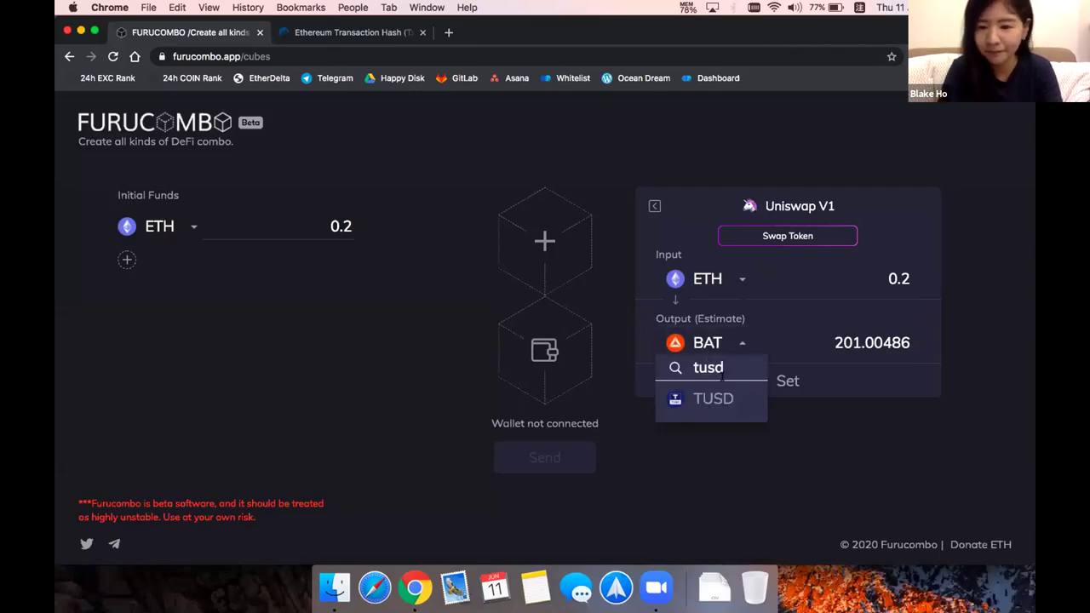
pyautogui.click(721, 398)
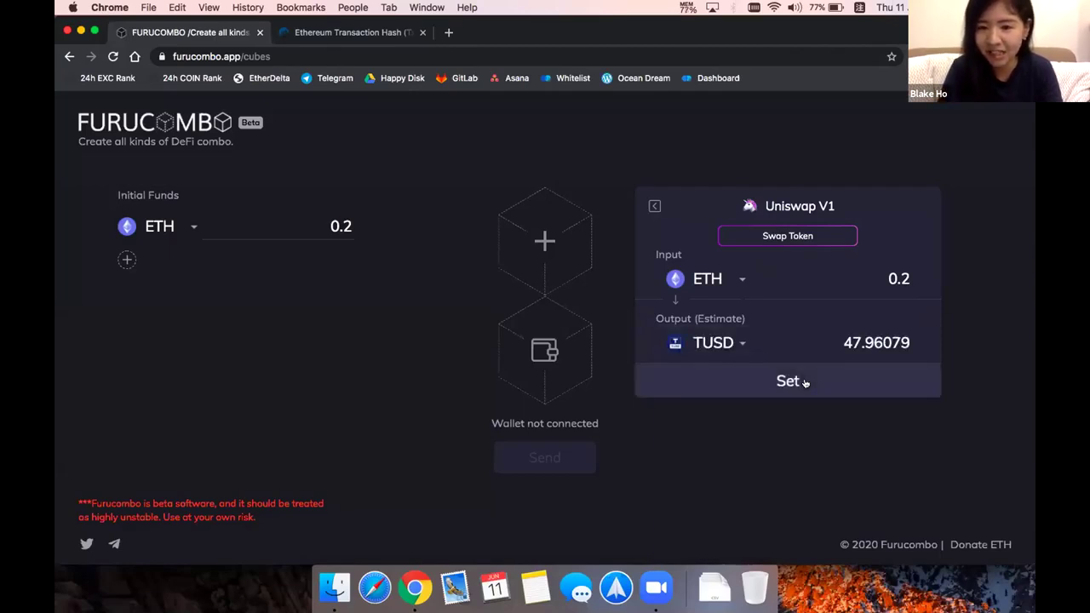
pyautogui.click(805, 383)
# - Add an Aave Deposit cube after the swap and choose TUSD as its input token
pyautogui.click(545, 349)
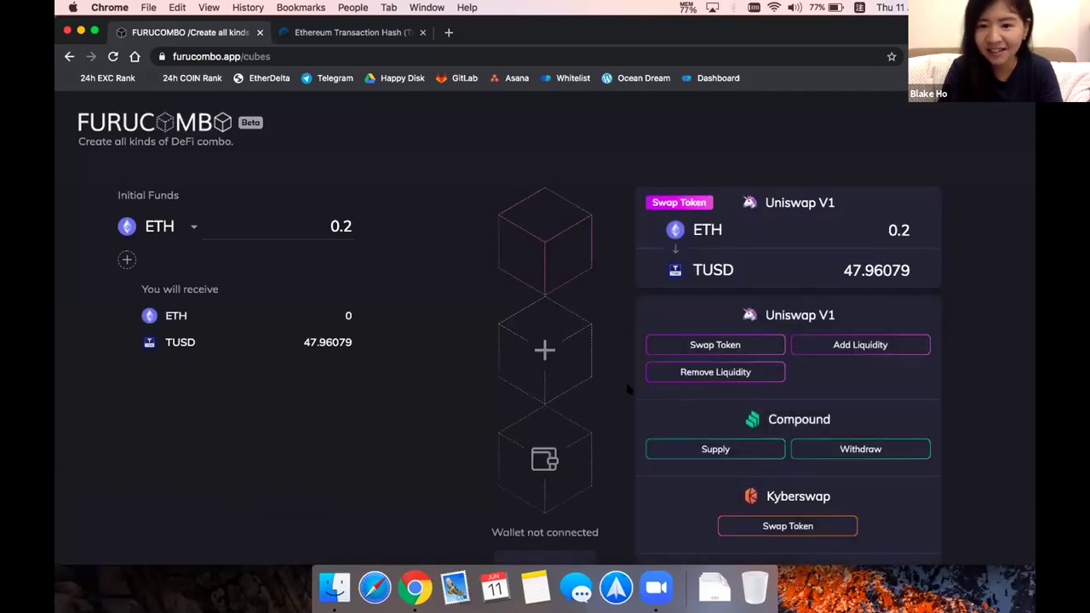
pyautogui.scroll(-3, 628, 384)
pyautogui.click(837, 504)
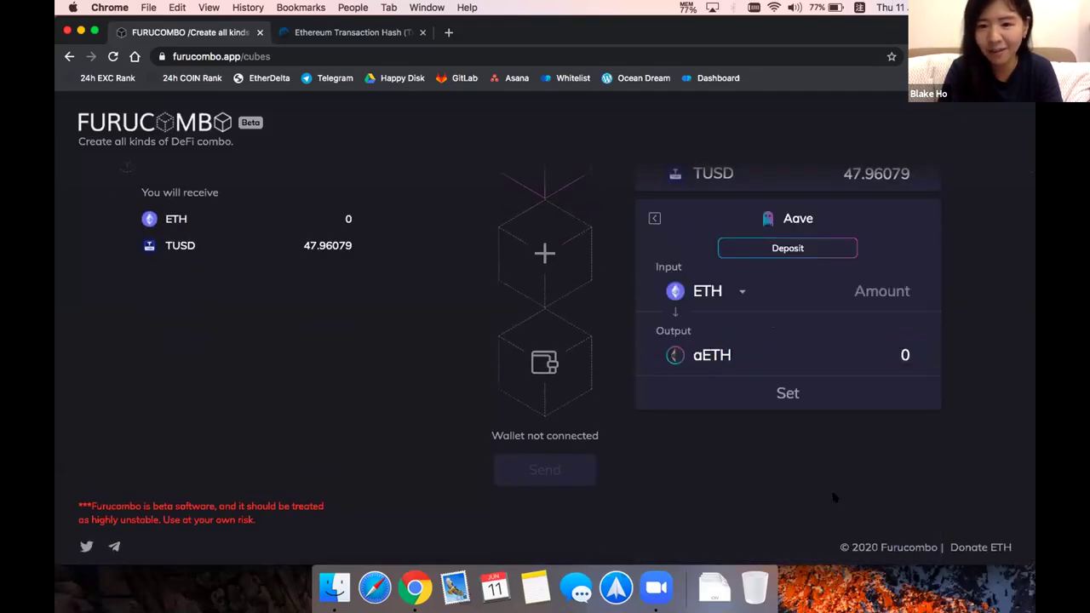
pyautogui.scroll(2, 747, 401)
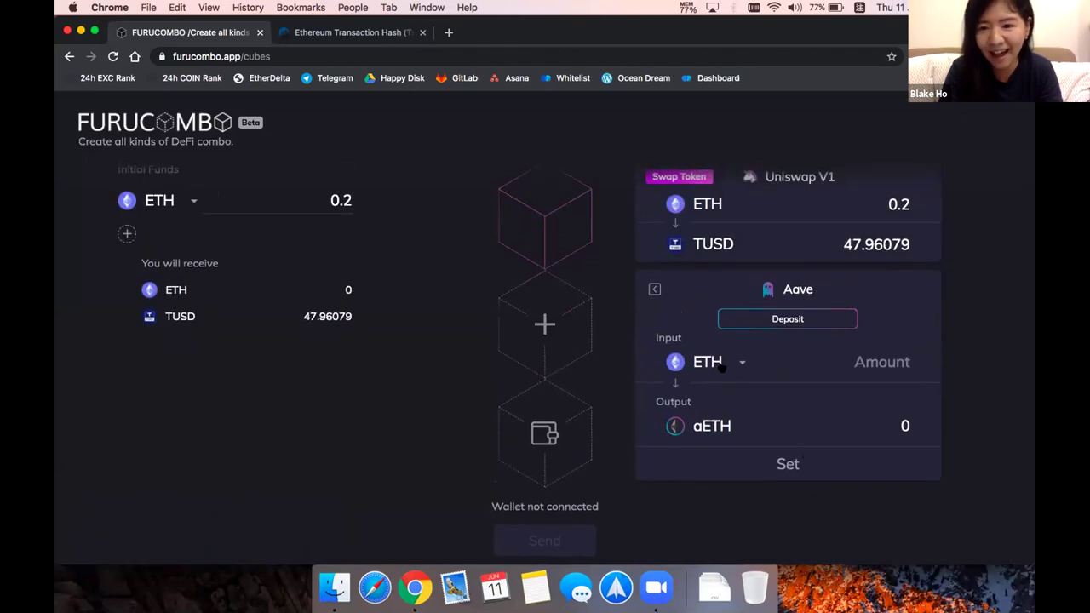
pyautogui.click(724, 368)
pyautogui.write('t')
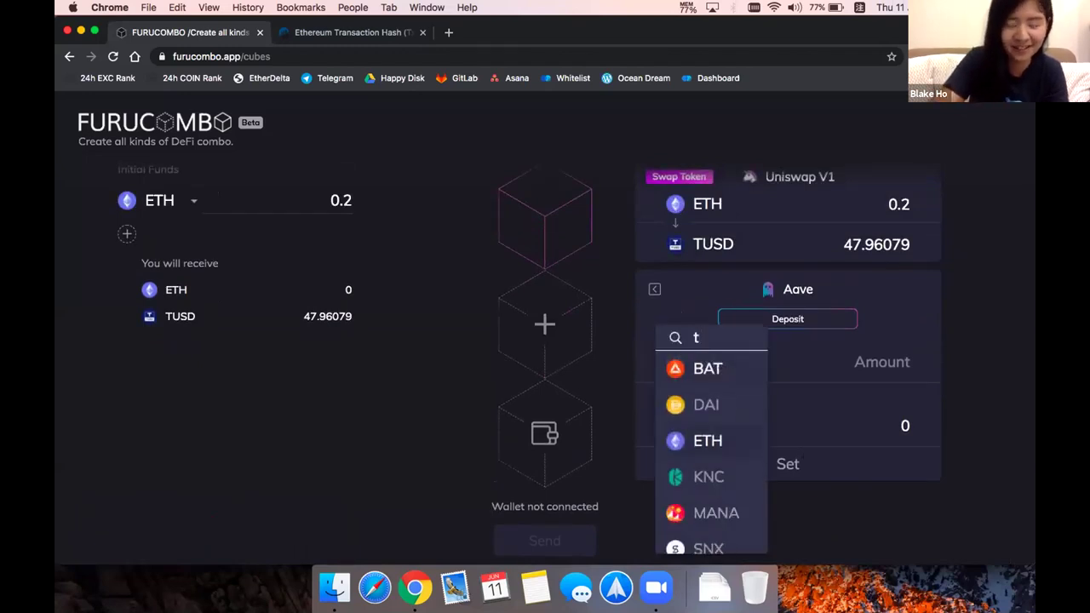
pyautogui.write('usd')
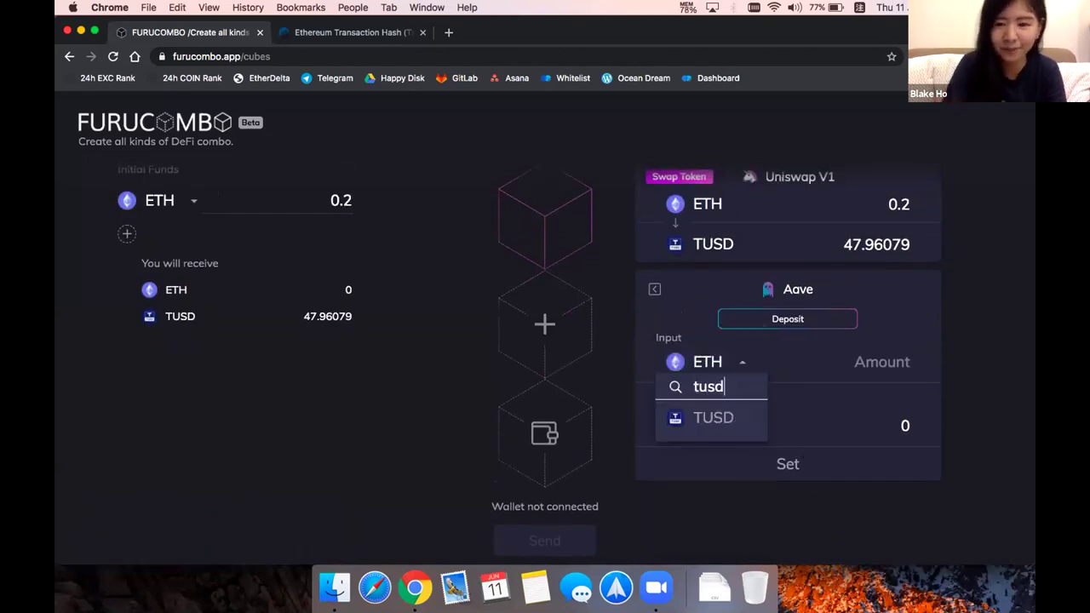
pyautogui.click(705, 416)
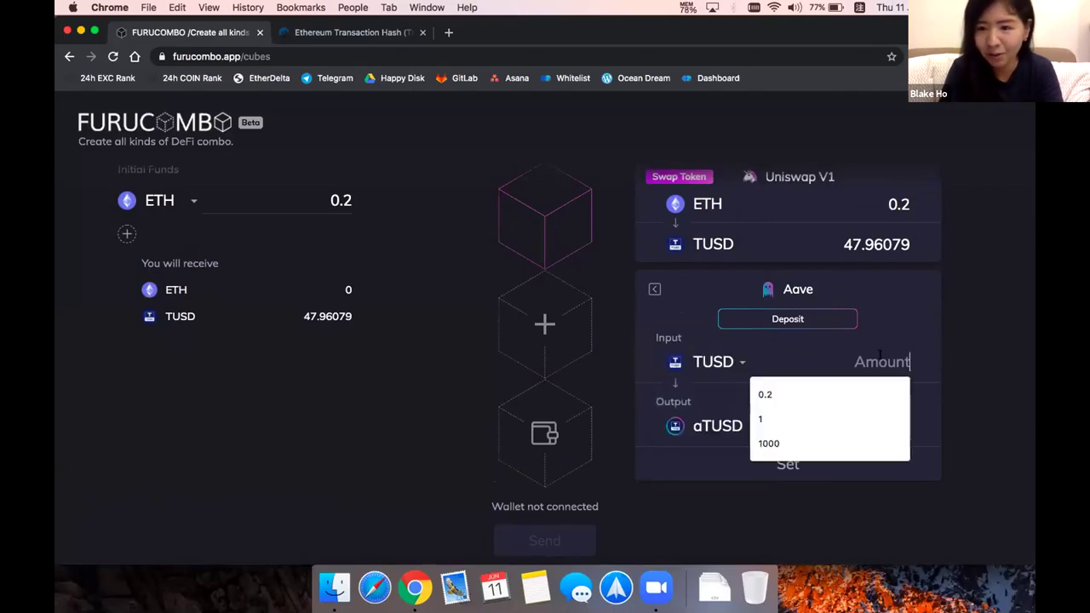
# - Set the Aave deposit amount to 47.96079 TUSD and apply the cube
pyautogui.click(879, 361)
pyautogui.write('47.')
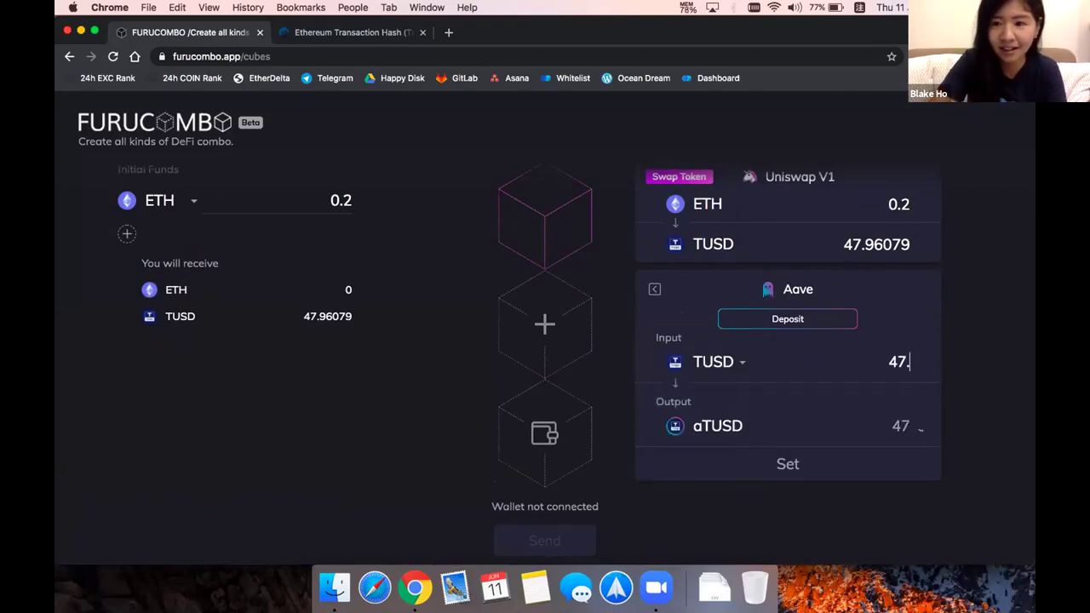
pyautogui.write('96')
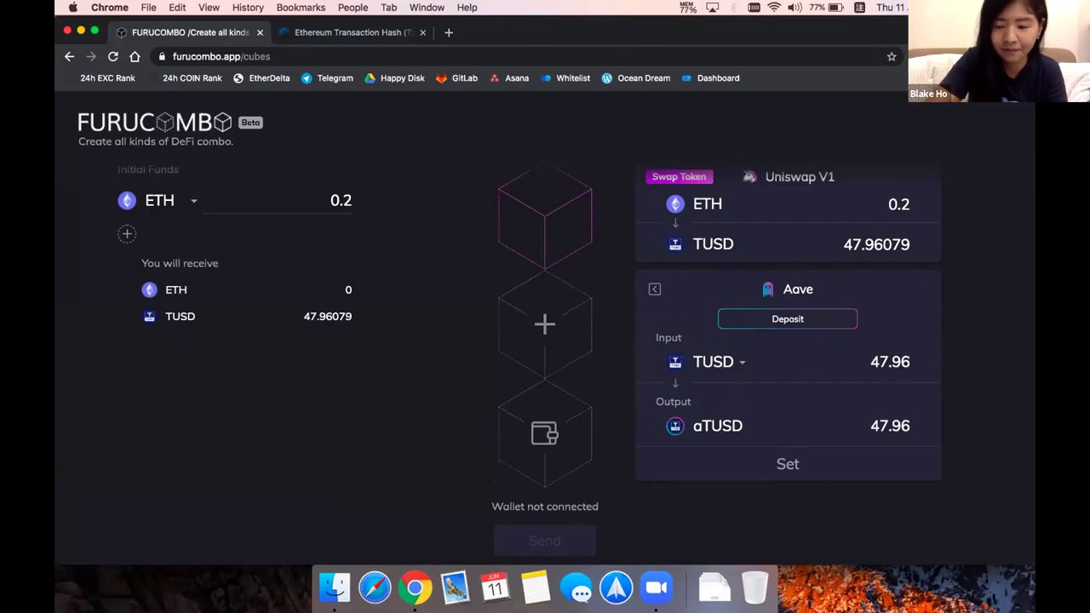
pyautogui.write('079')
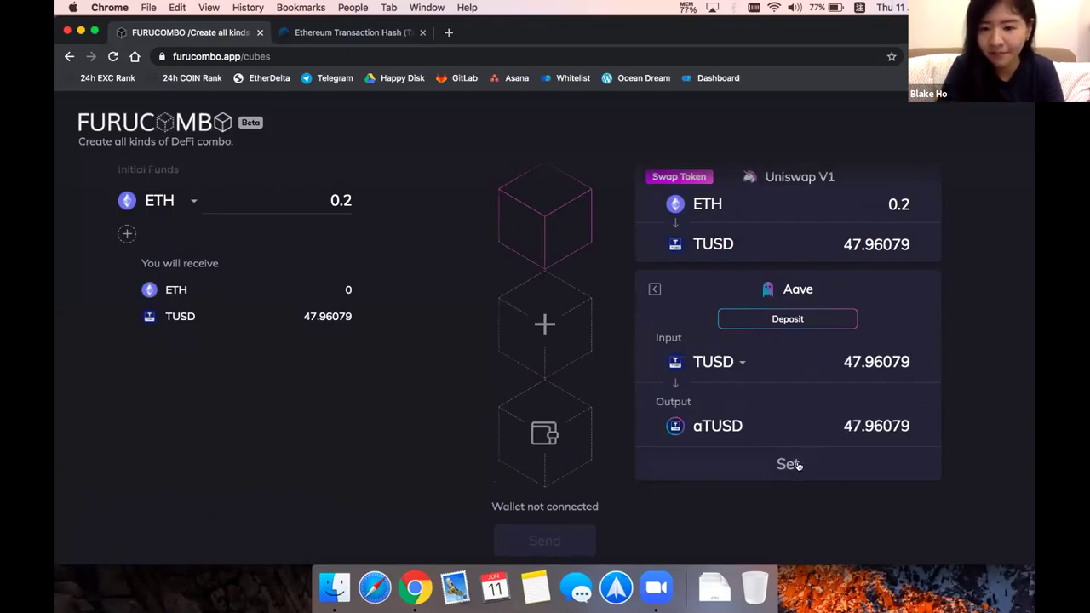
pyautogui.click(791, 463)
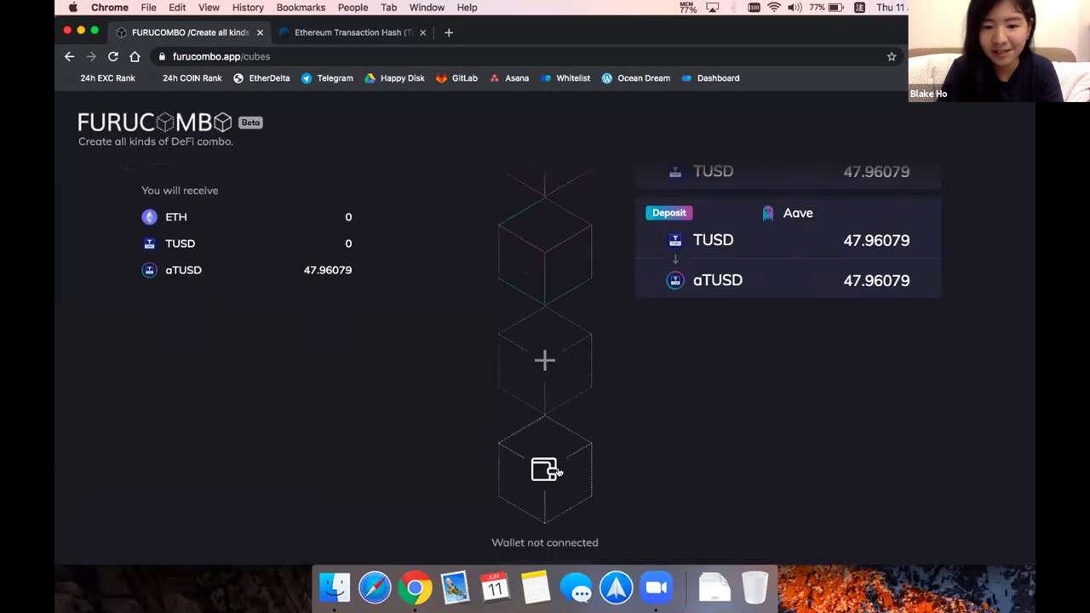
# - Connect the MetaMask wallet, send the combo and confirm the transaction in MetaMask
pyautogui.click(558, 471)
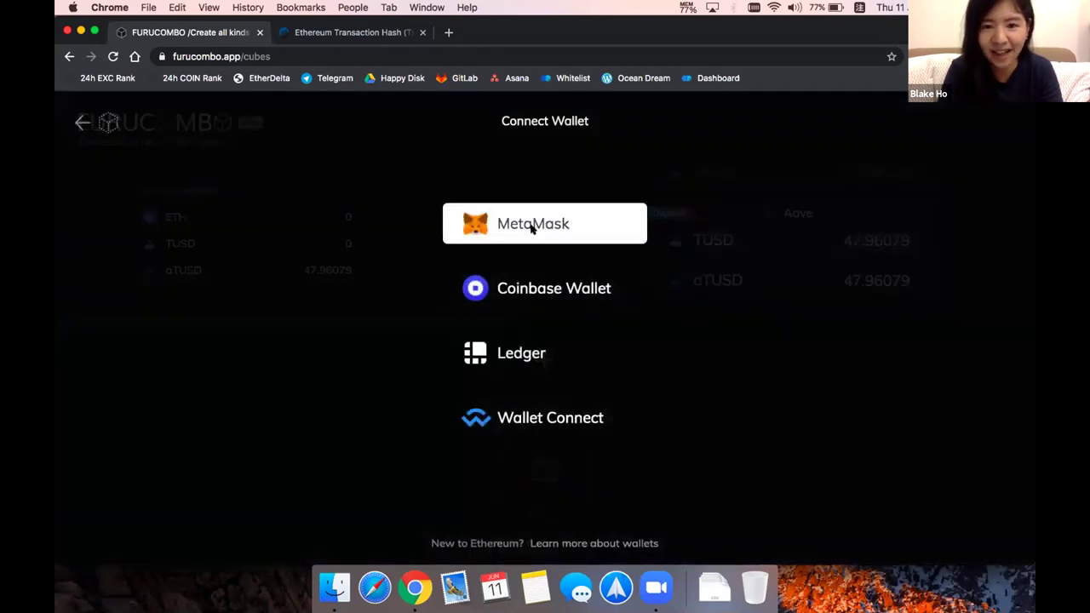
pyautogui.click(534, 226)
pyautogui.scroll(-2, 554, 423)
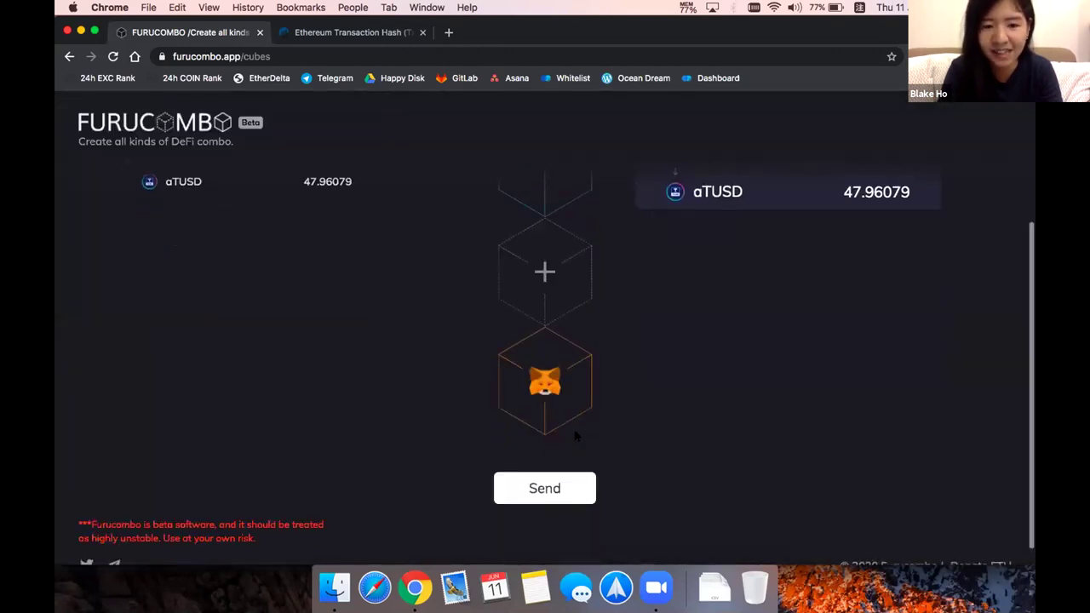
pyautogui.click(544, 493)
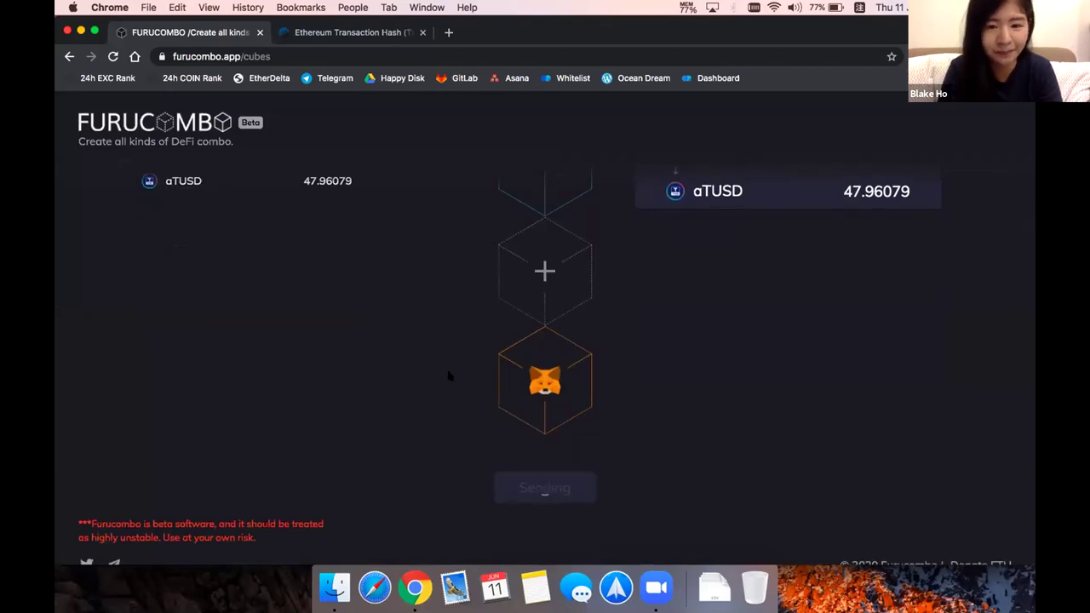
pyautogui.scroll(5, 449, 377)
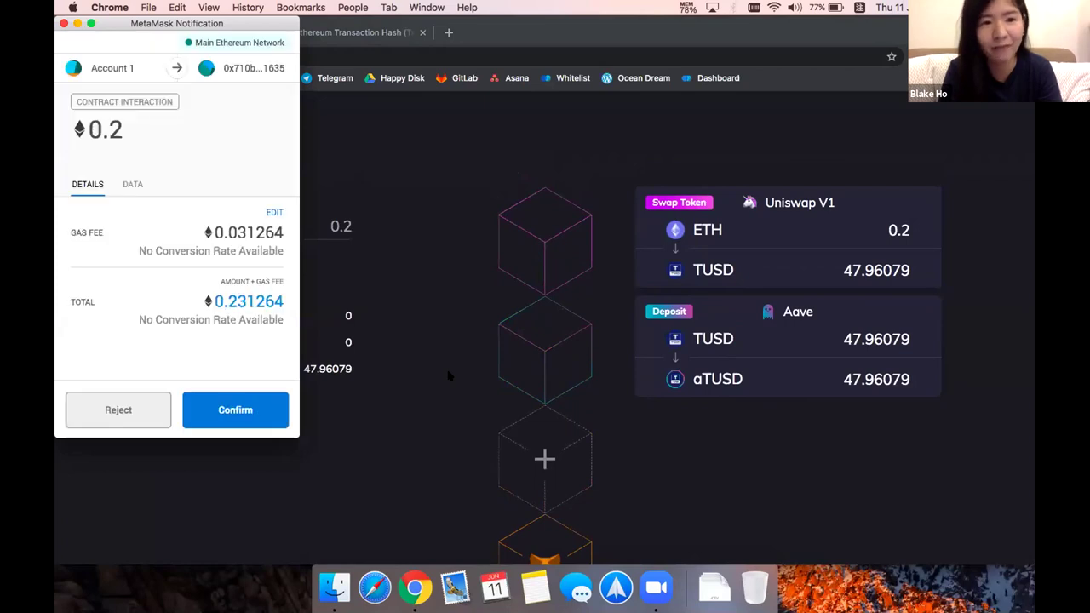
pyautogui.click(237, 414)
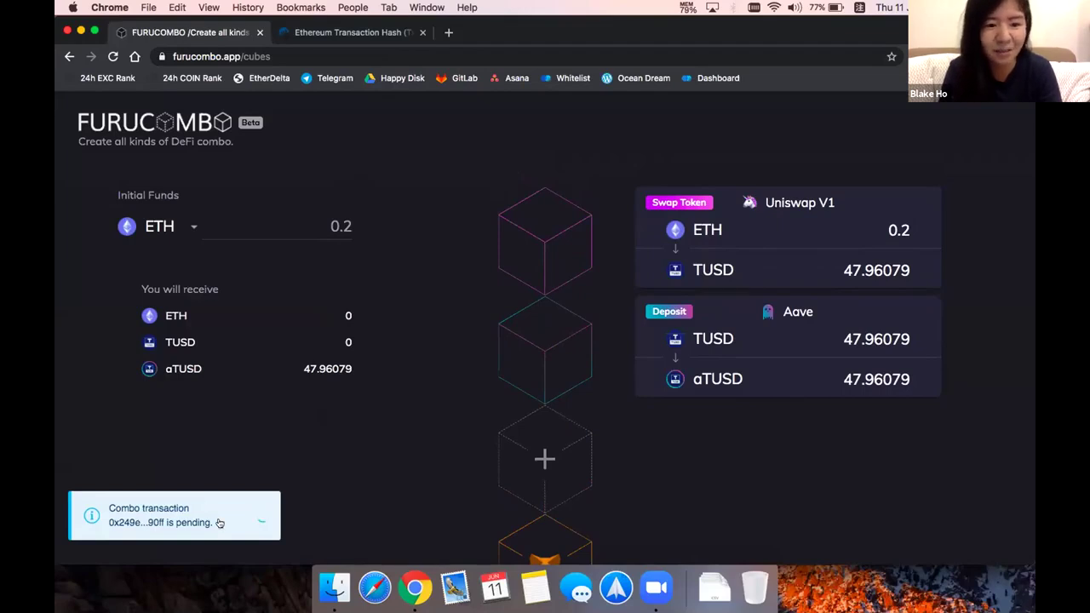
# - Review the tokens transferred and the transaction action of the earlier combo transaction on Etherscan
pyautogui.click(333, 32)
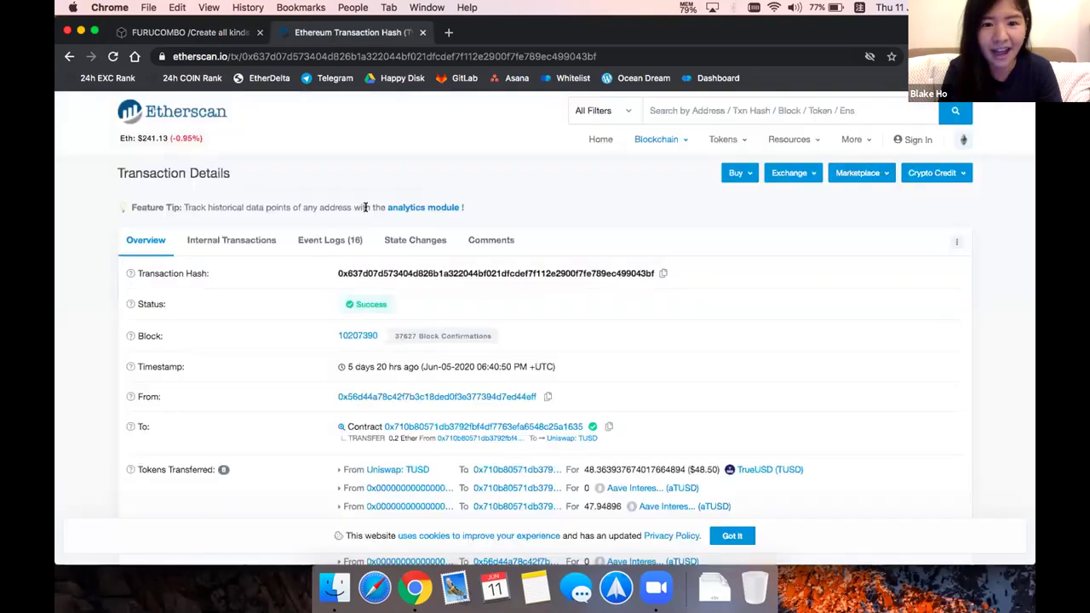
pyautogui.scroll(-3, 338, 365)
pyautogui.scroll(-1, 334, 366)
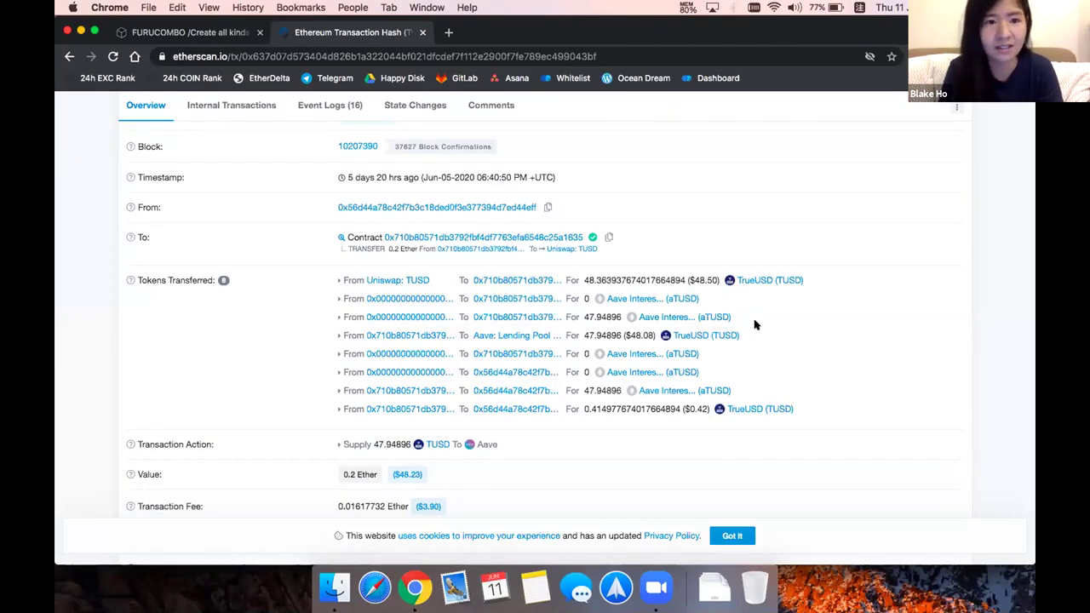
# - Return to Furucombo and start a new combo
pyautogui.click(190, 32)
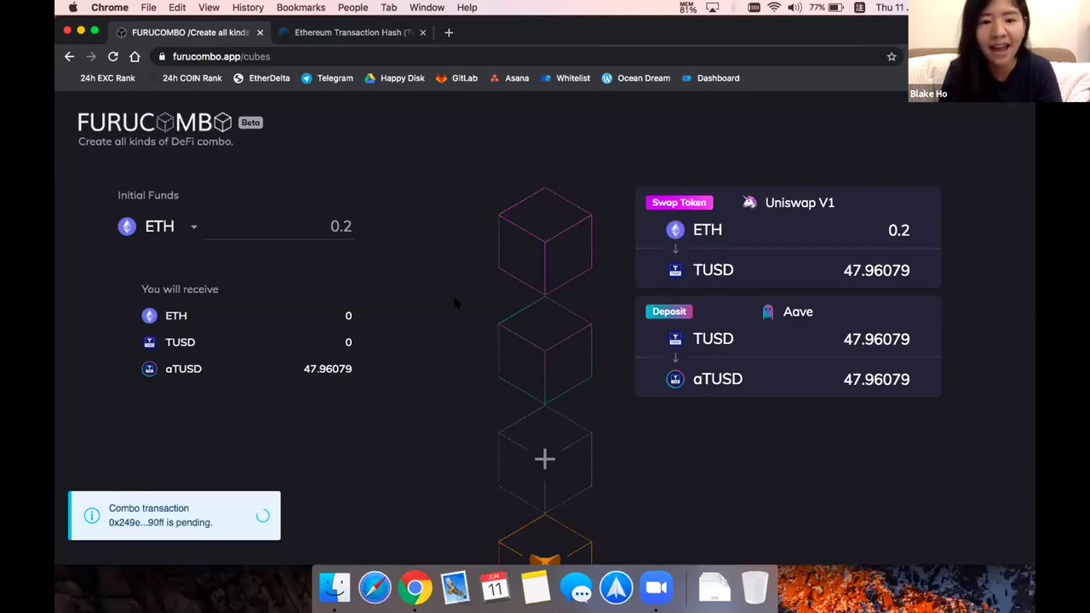
pyautogui.scroll(-3, 457, 304)
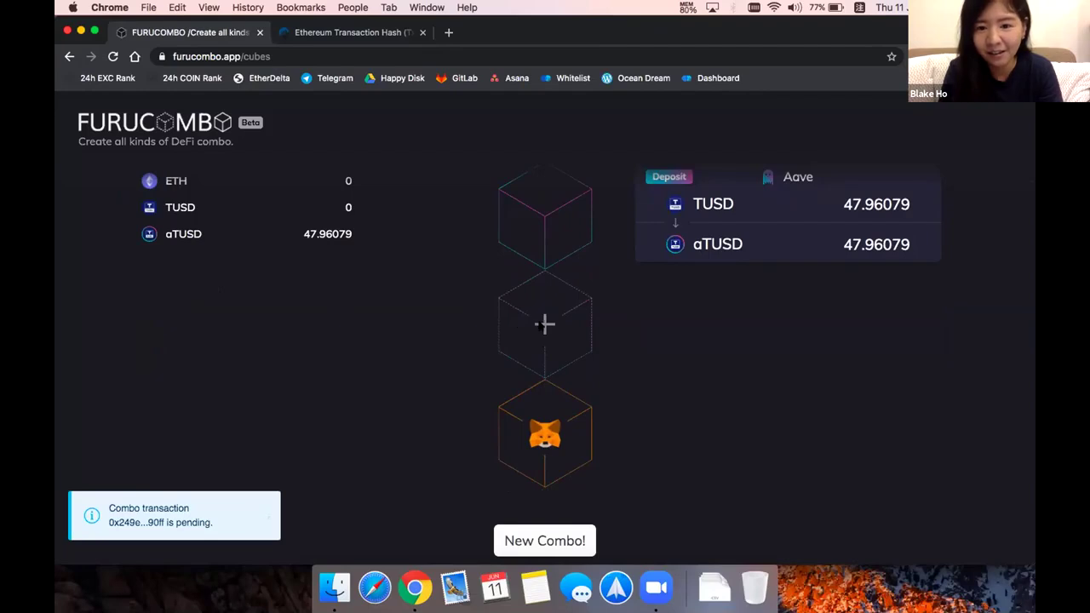
pyautogui.click(557, 538)
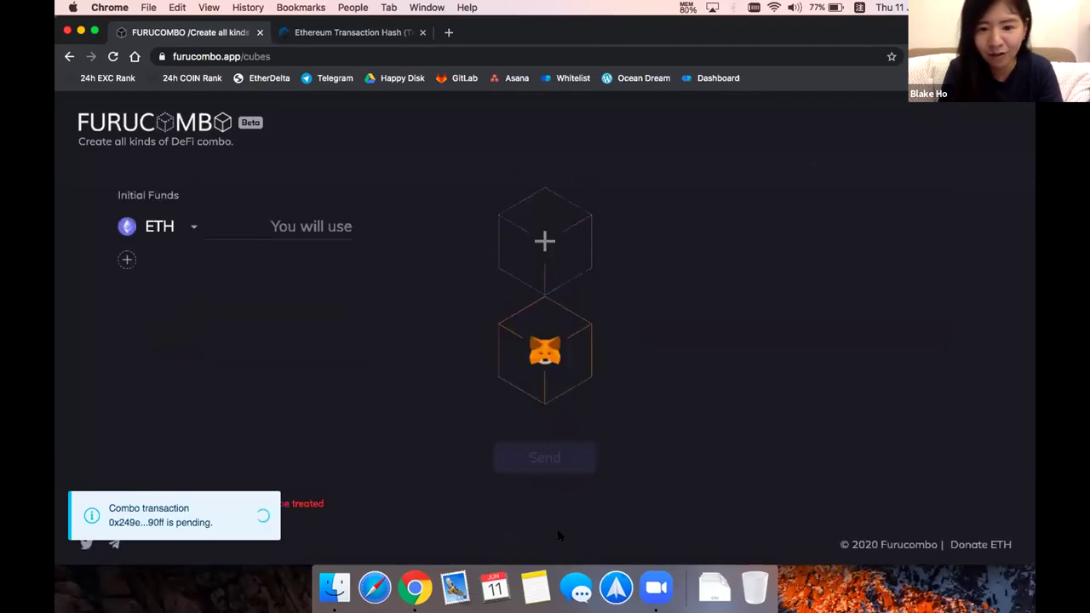
# - Add a Compound Withdraw cube that converts 1000 cETH to ETH and apply it to the new combo
pyautogui.click(545, 241)
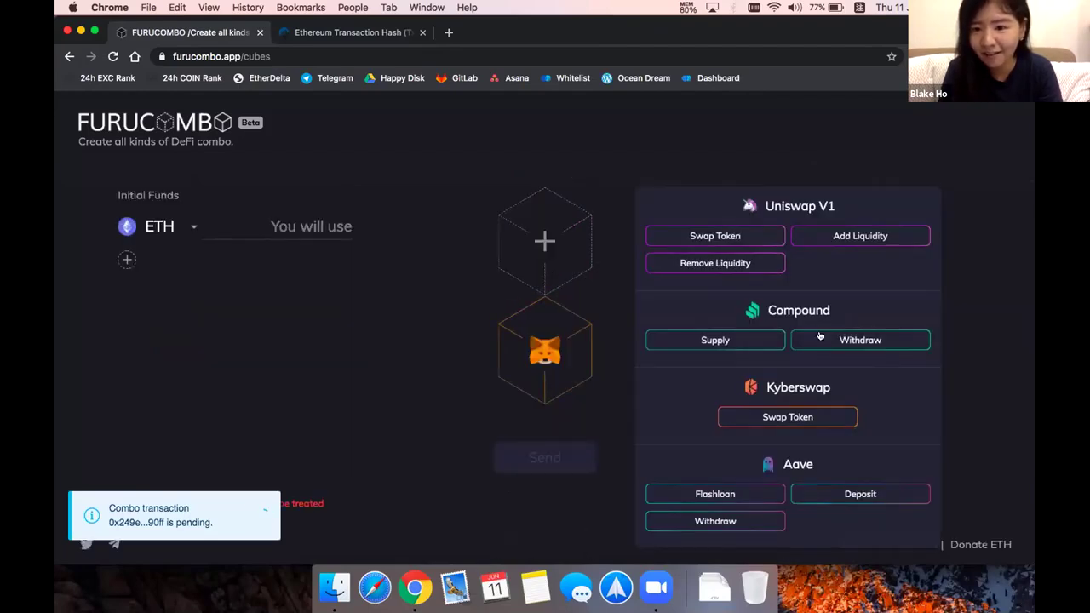
pyautogui.click(860, 340)
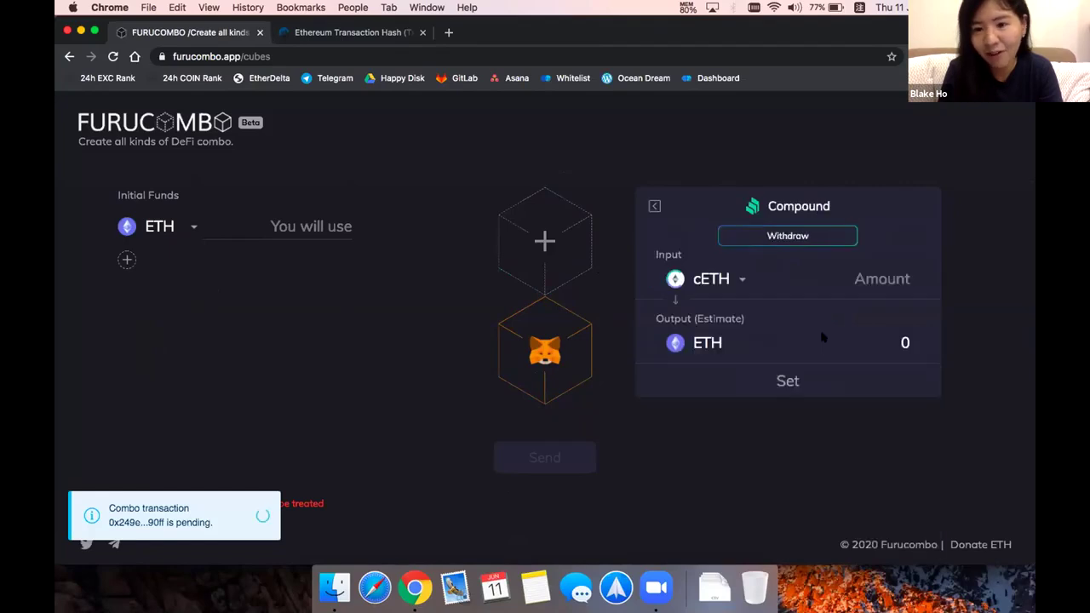
pyautogui.click(859, 282)
pyautogui.write('1000')
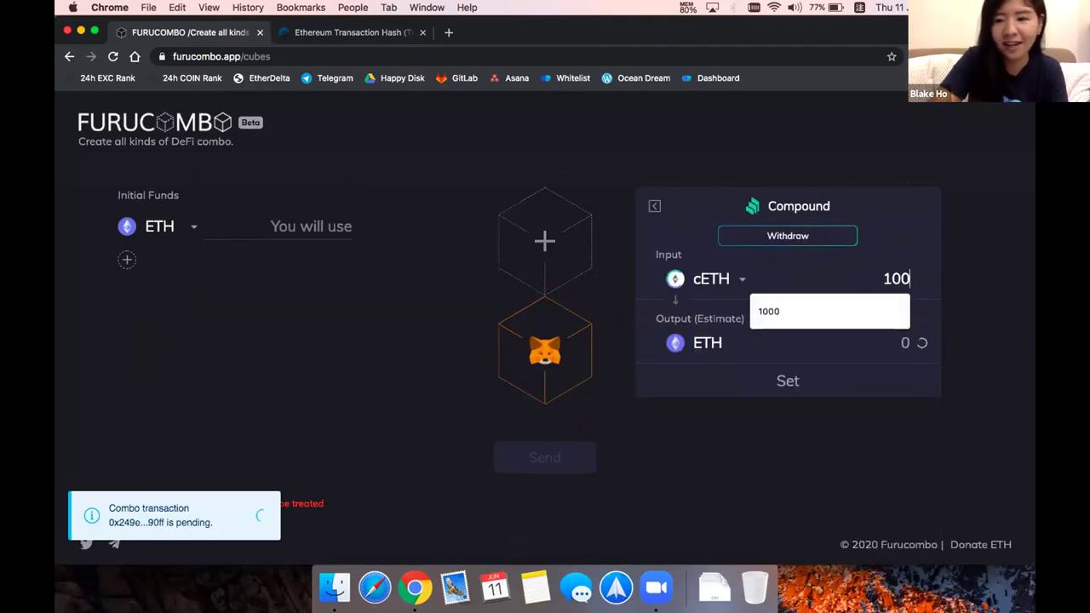
pyautogui.click(783, 379)
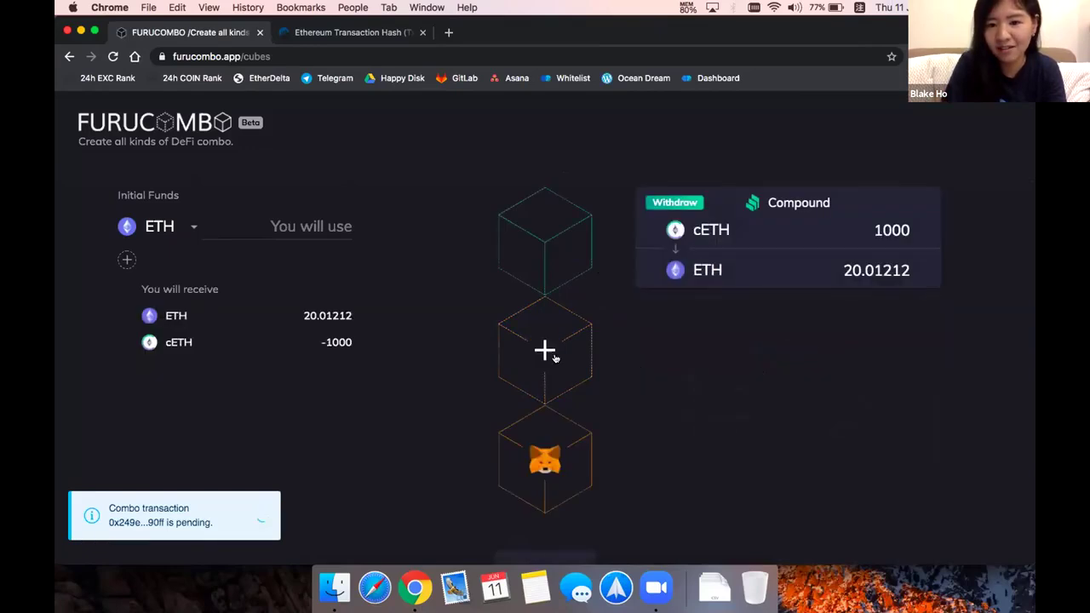
# - Add an Aave Deposit cube below the Compound withdrawal, depositing 20.01212 ETH for aETH, and apply it
pyautogui.scroll(-3, 582, 368)
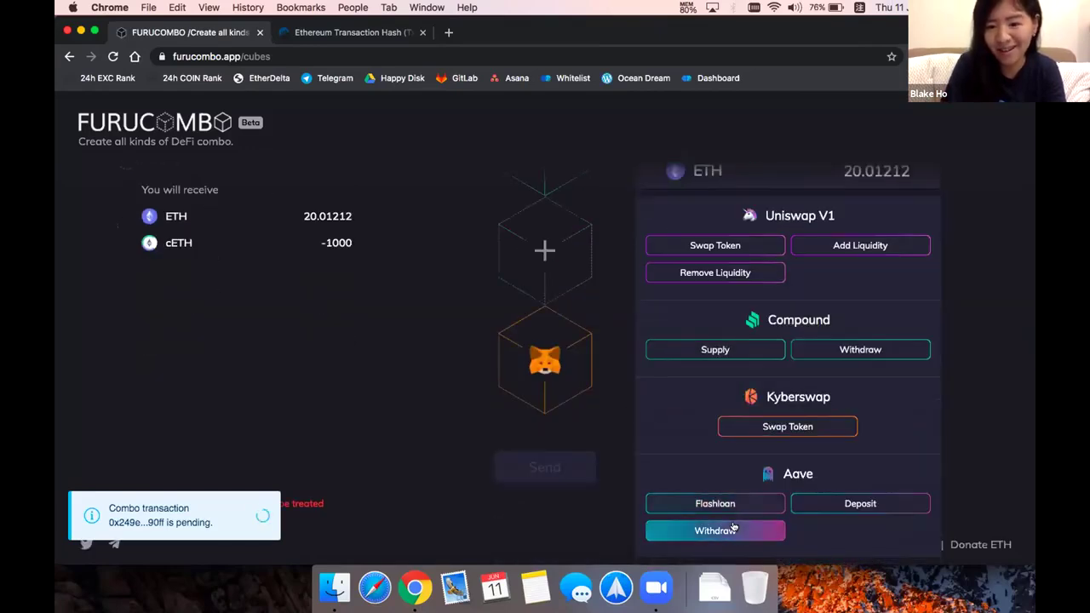
pyautogui.click(821, 502)
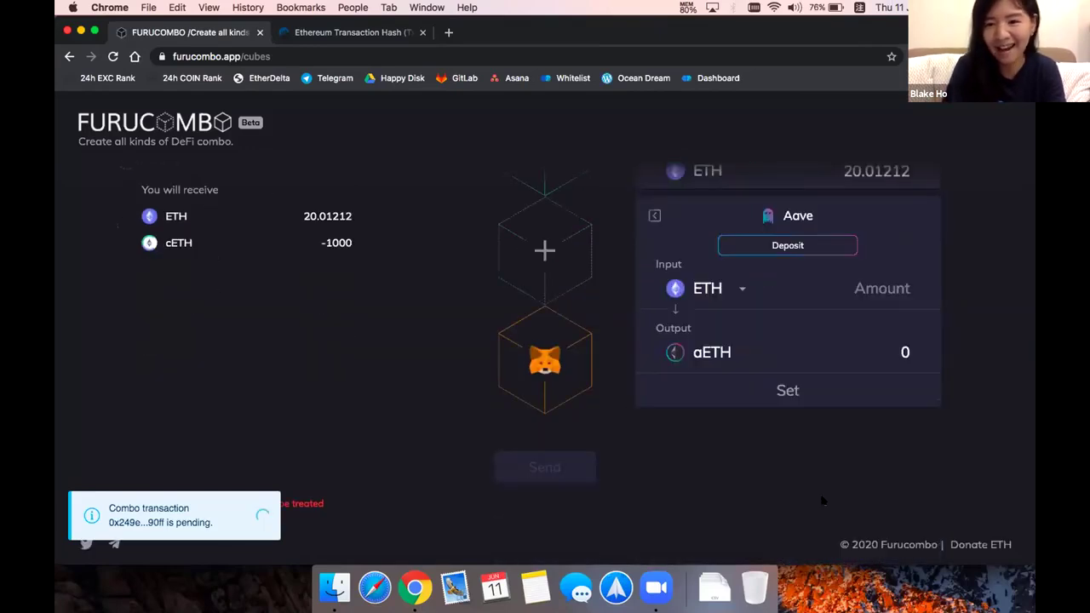
pyautogui.click(723, 288)
pyautogui.click(866, 291)
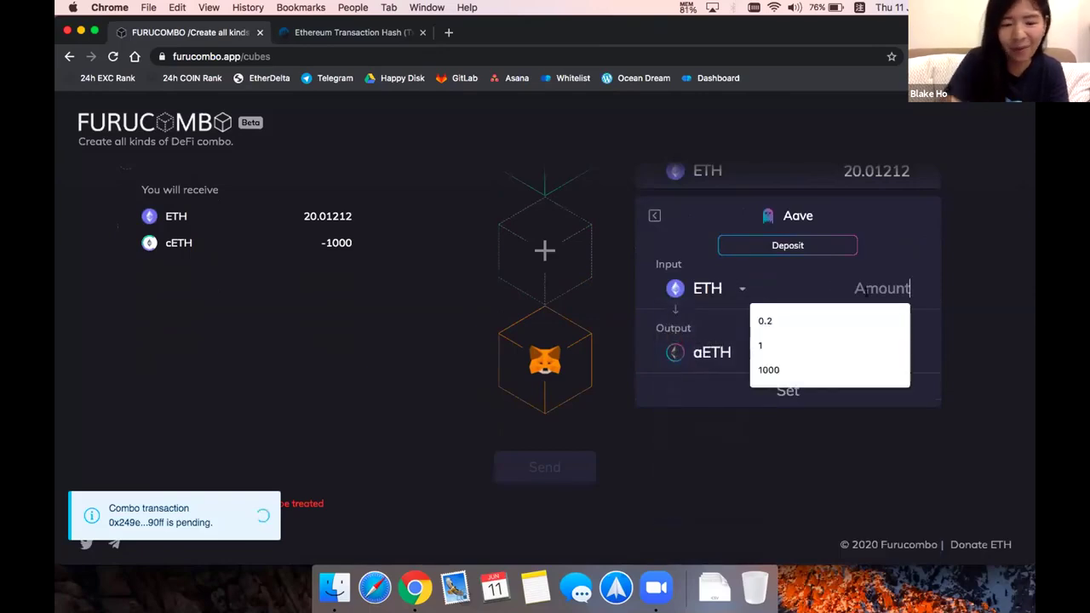
pyautogui.write('20.0')
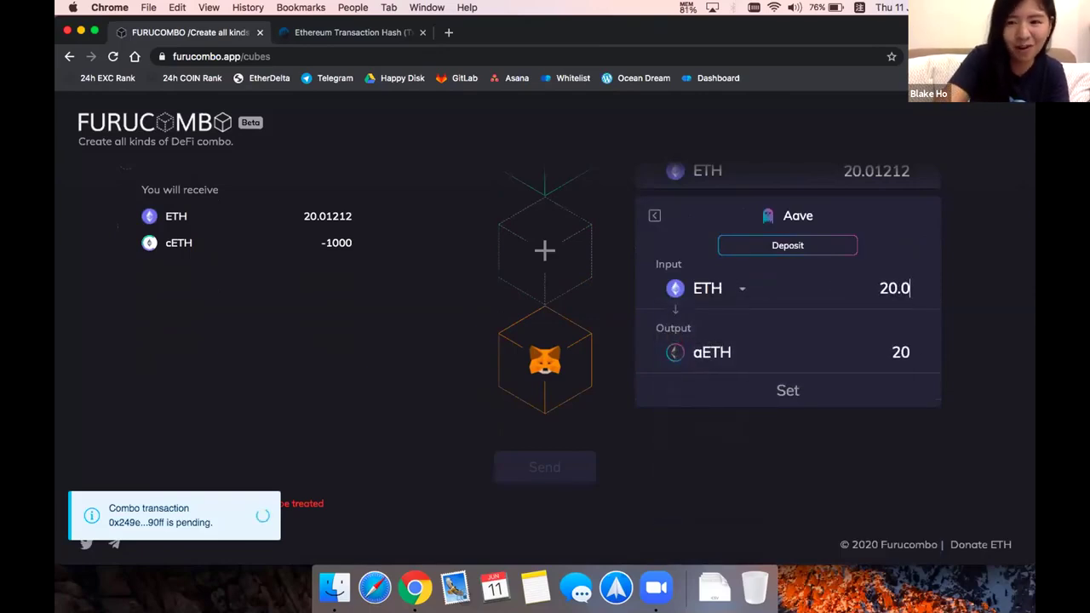
pyautogui.write('1212')
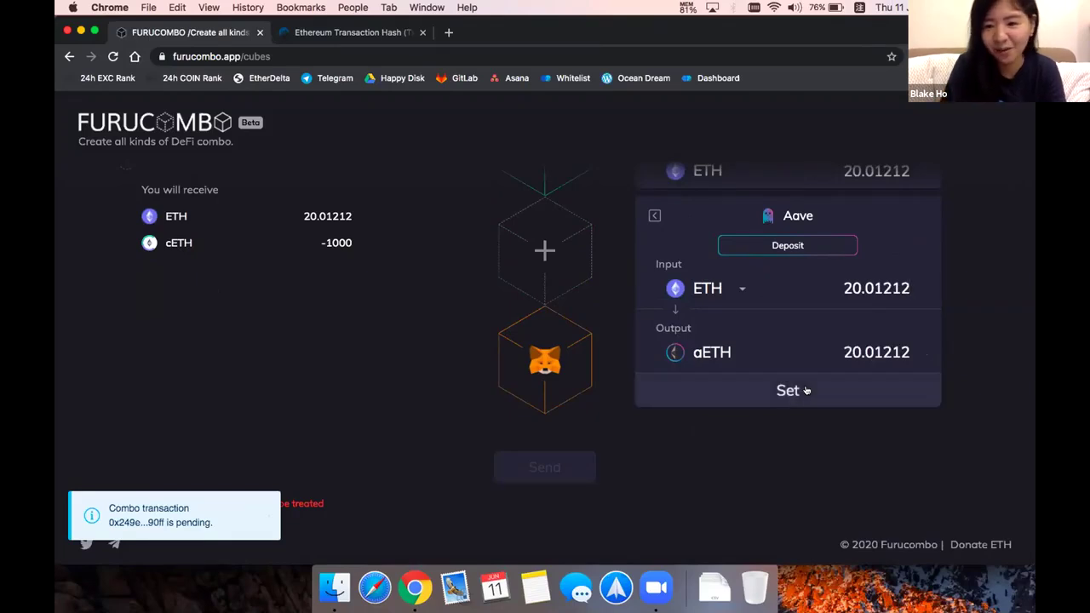
pyautogui.click(758, 385)
pyautogui.scroll(3, 758, 380)
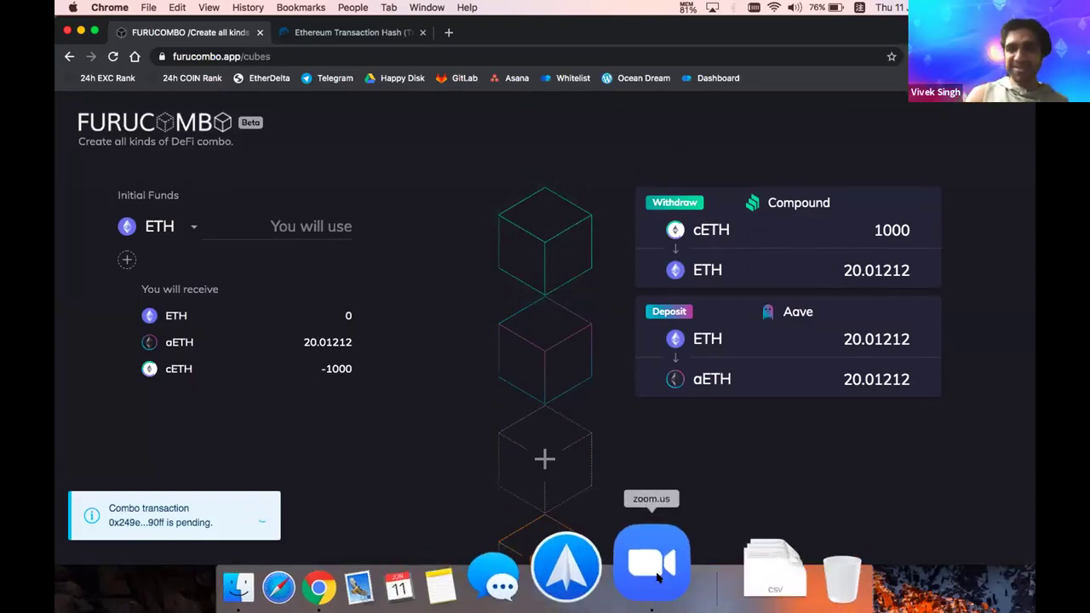
# - Switch to the Zoom meeting application
pyautogui.click(654, 586)
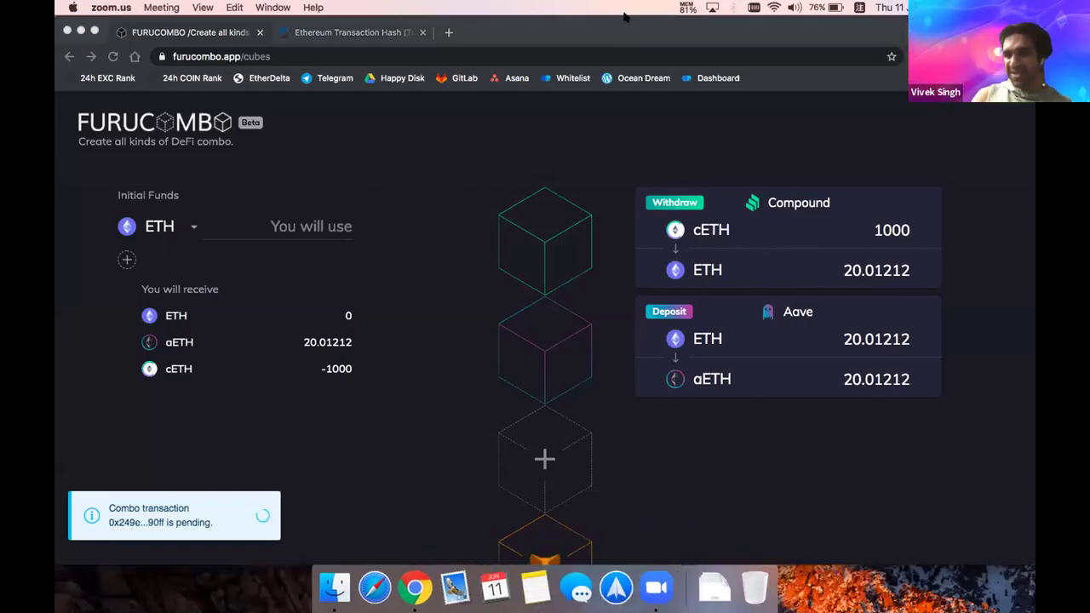